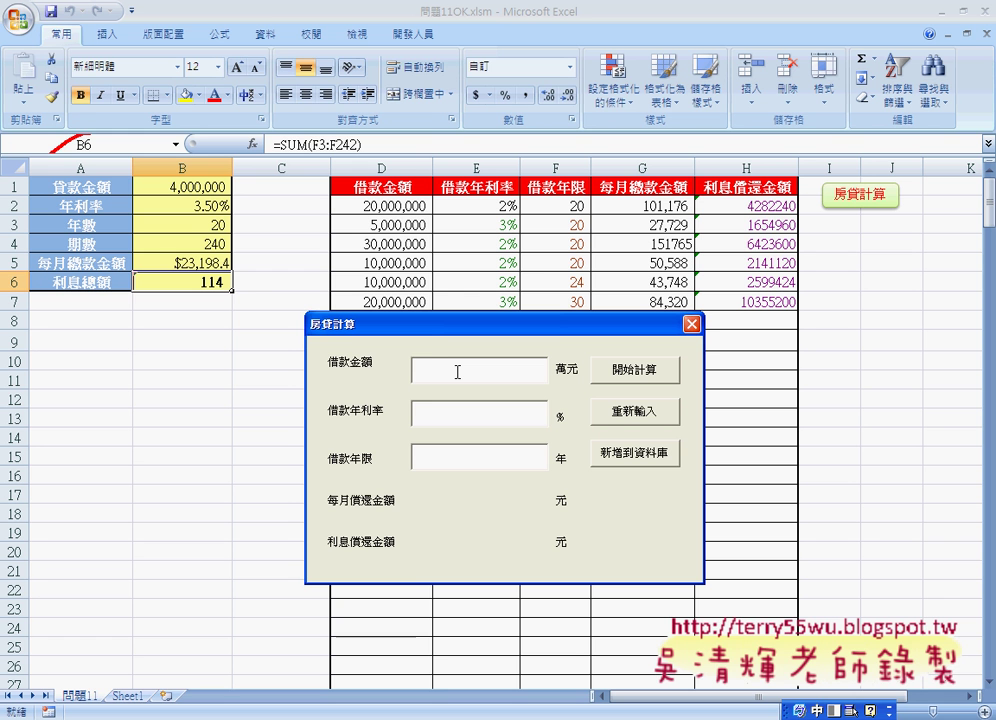
# Step: Enter a 1500 萬元 loan at 2% annual interest over 20 years in the 房貸計算 form and run the calculation
pyautogui.write('1500')
pyautogui.doubleClick(418, 365)
pyautogui.click(462, 372)
pyautogui.moveTo(462, 369); pyautogui.dragTo(409, 374)
pyautogui.click(420, 372)
pyautogui.write('2')
pyautogui.moveTo(432, 408); pyautogui.dragTo(386, 416)
pyautogui.click(440, 411)
pyautogui.click(459, 457)
pyautogui.write('20')
pyautogui.moveTo(497, 323); pyautogui.dragTo(477, 385)
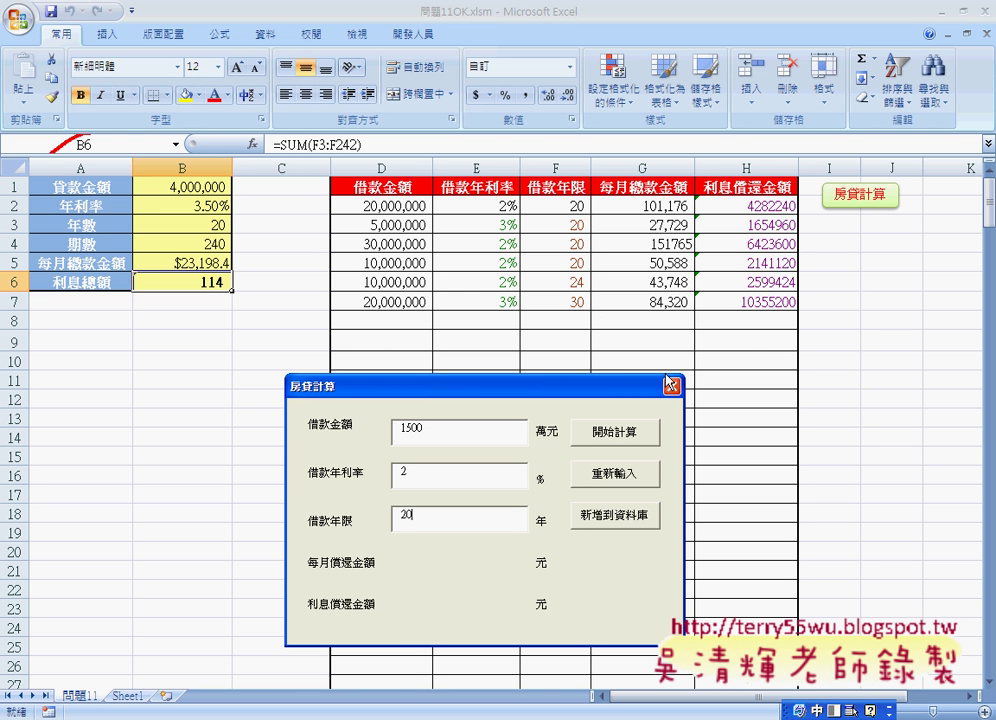
pyautogui.click(603, 441)
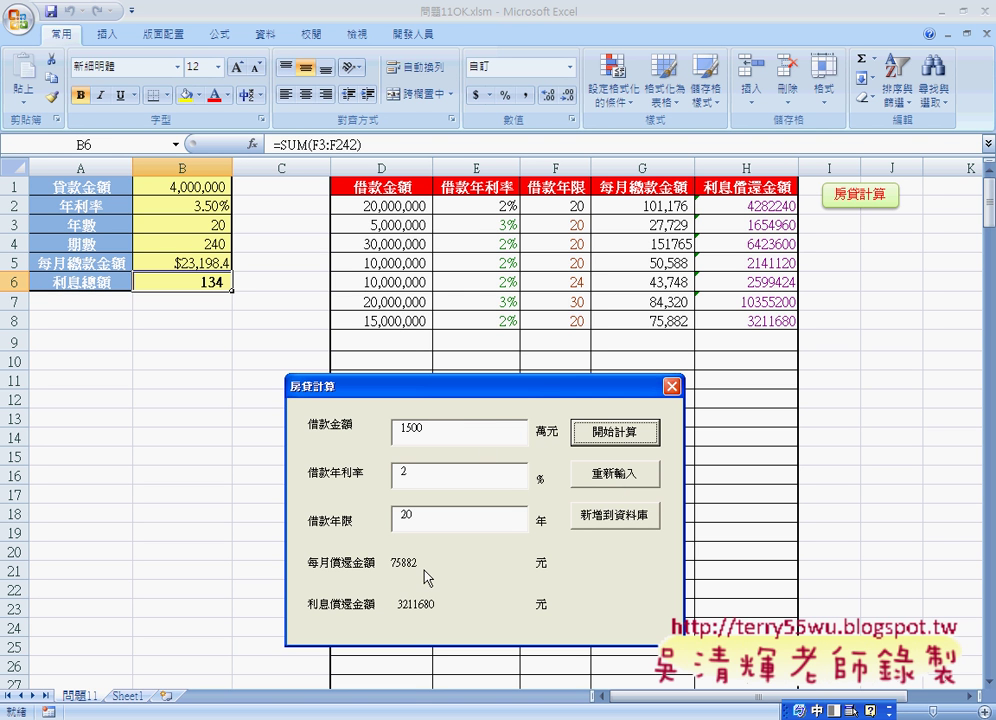
# Step: Clear the 房貸計算 form, enter a 2000 萬元 loan at 1.9% over 30 years, and run the calculation
pyautogui.click(624, 476)
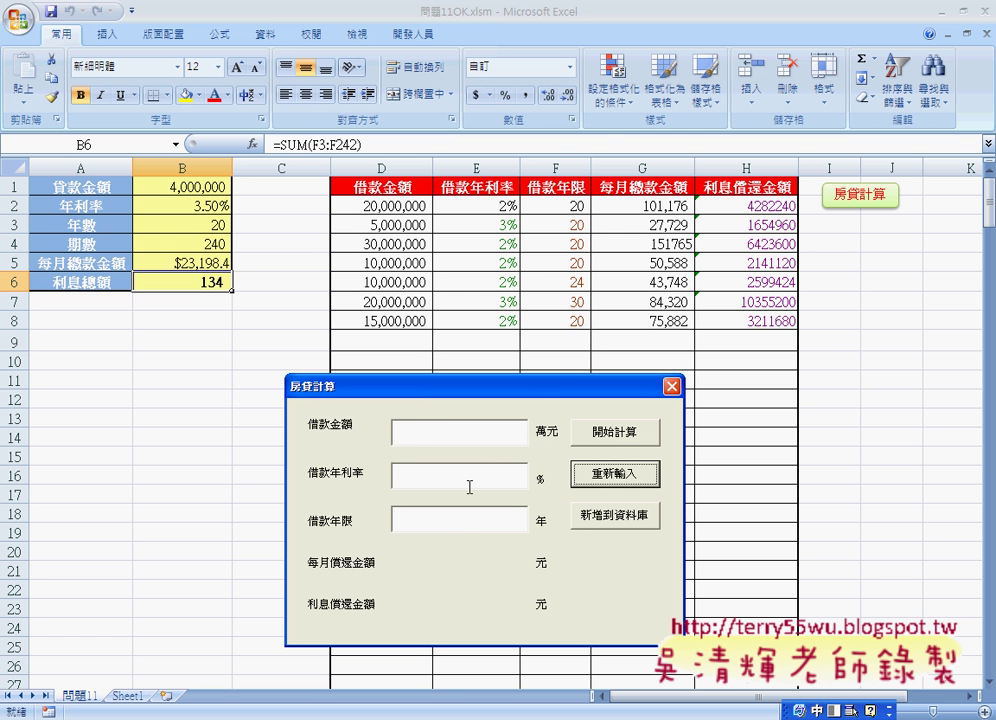
pyautogui.click(458, 435)
pyautogui.write('2000')
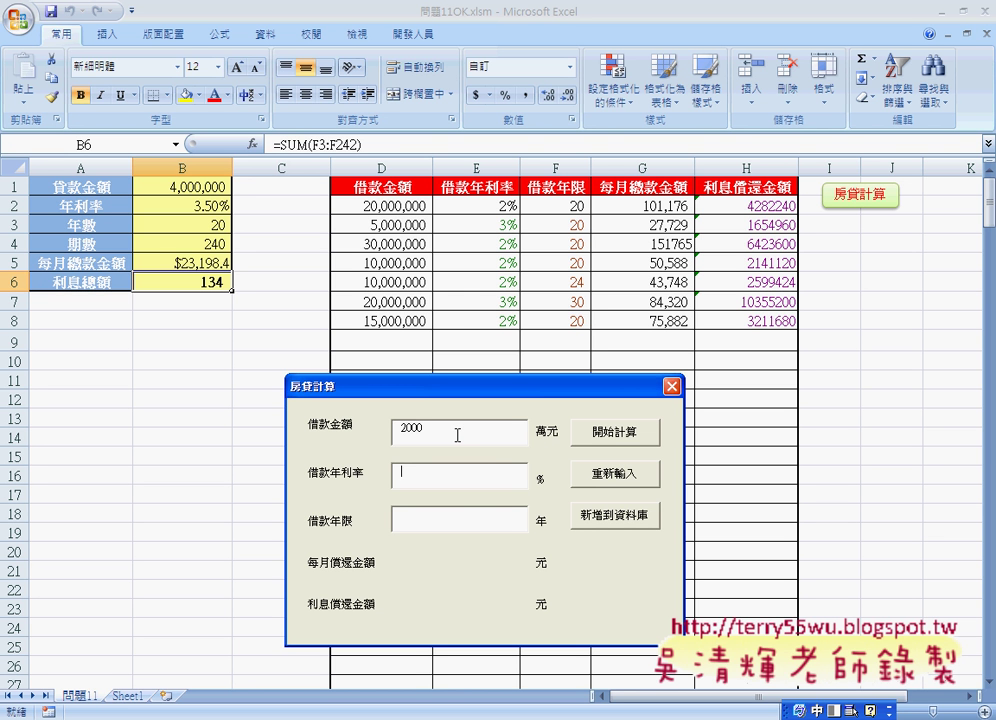
pyautogui.write('1.9')
pyautogui.click(454, 517)
pyautogui.write('30')
pyautogui.click(593, 438)
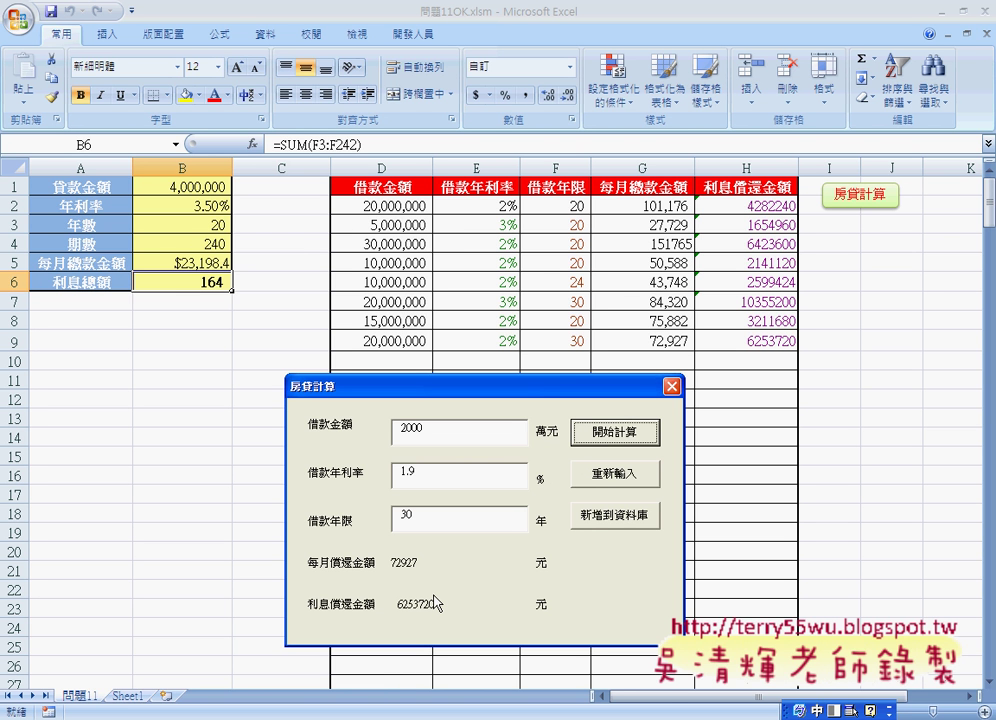
pyautogui.hotkey('ctrl', '2')
pyautogui.moveTo(430, 582)
pyautogui.mouseDown()
pyautogui.moveTo(411, 594)
pyautogui.moveTo(391, 577)
pyautogui.mouseUp()
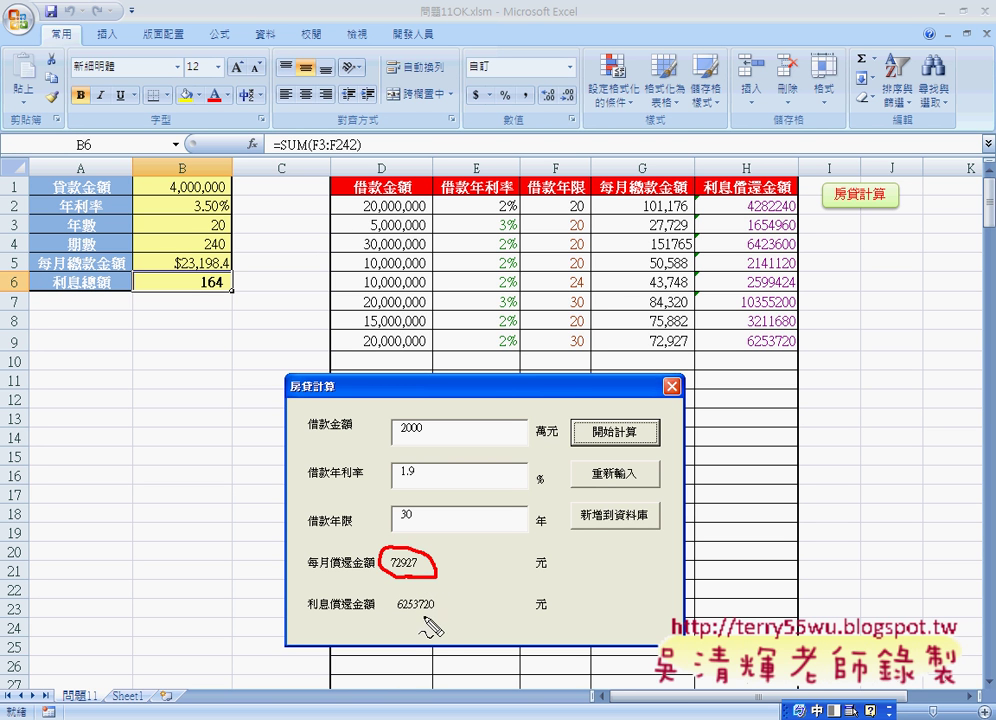
pyautogui.moveTo(430, 618)
pyautogui.mouseDown()
pyautogui.moveTo(392, 606)
pyautogui.moveTo(446, 615)
pyautogui.mouseUp()
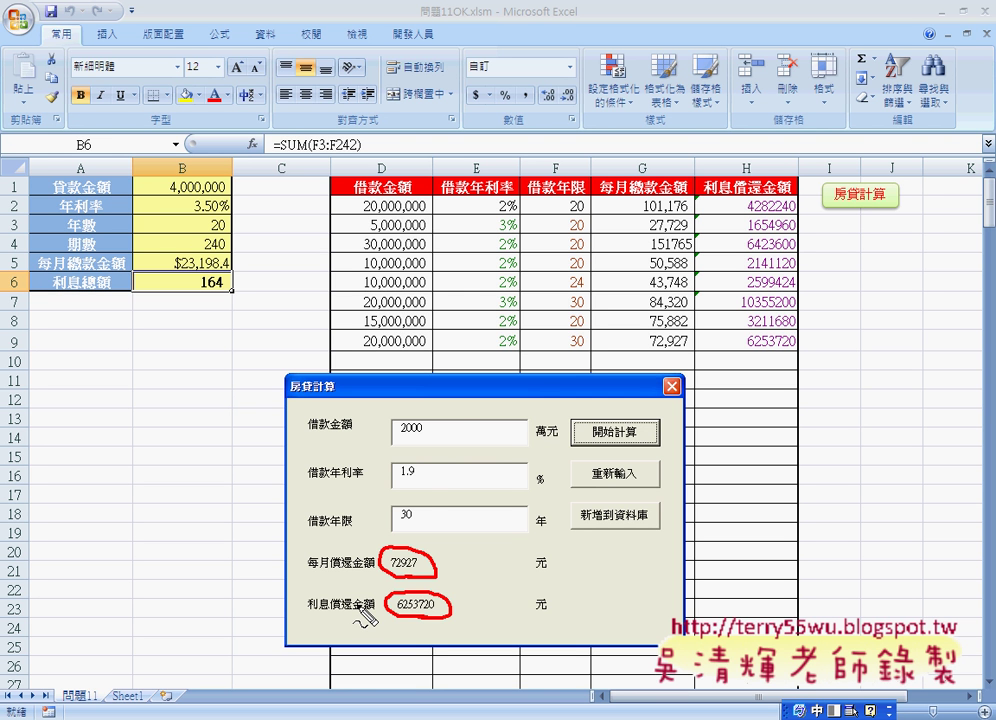
pyautogui.moveTo(456, 422)
pyautogui.mouseDown()
pyautogui.moveTo(422, 451)
pyautogui.moveTo(436, 433)
pyautogui.mouseUp()
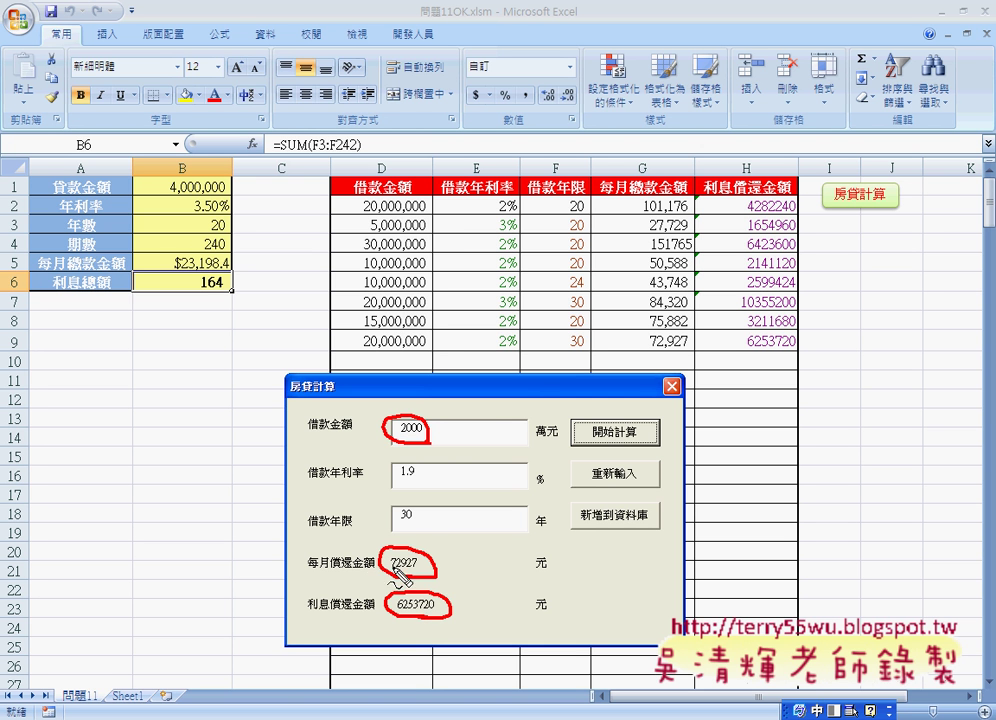
pyautogui.moveTo(370, 547)
pyautogui.mouseDown()
pyautogui.moveTo(358, 580)
pyautogui.moveTo(374, 611)
pyautogui.mouseUp()
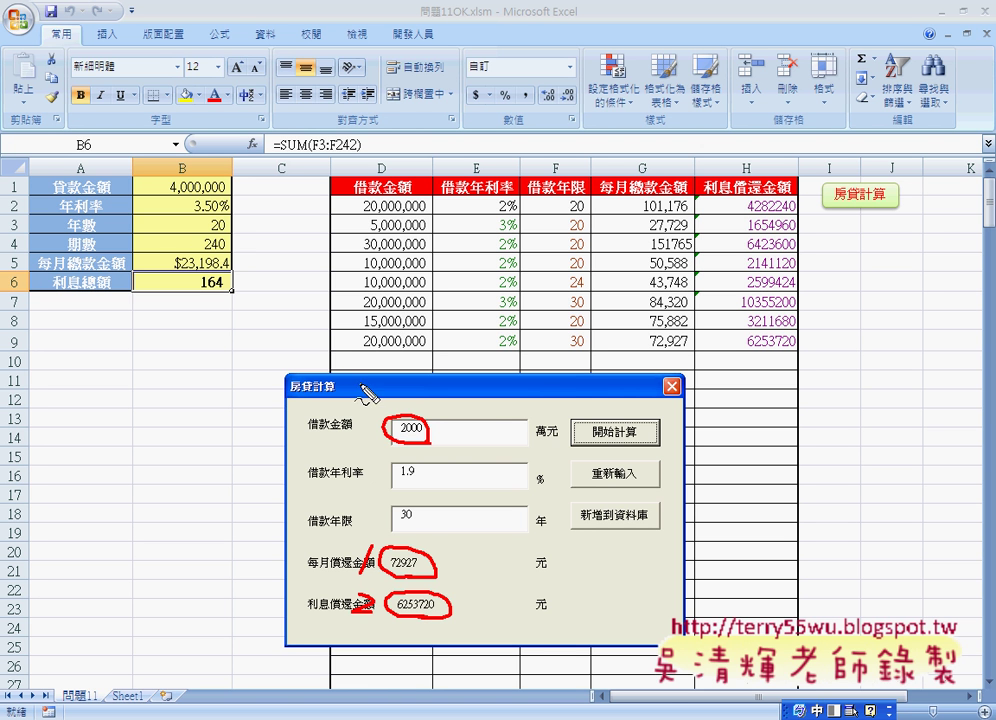
pyautogui.moveTo(324, 336)
pyautogui.mouseDown()
pyautogui.moveTo(348, 345)
pyautogui.moveTo(326, 360)
pyautogui.moveTo(362, 361)
pyautogui.moveTo(800, 350)
pyautogui.moveTo(826, 336)
pyautogui.moveTo(329, 338)
pyautogui.moveTo(333, 354)
pyautogui.moveTo(392, 357)
pyautogui.mouseUp()
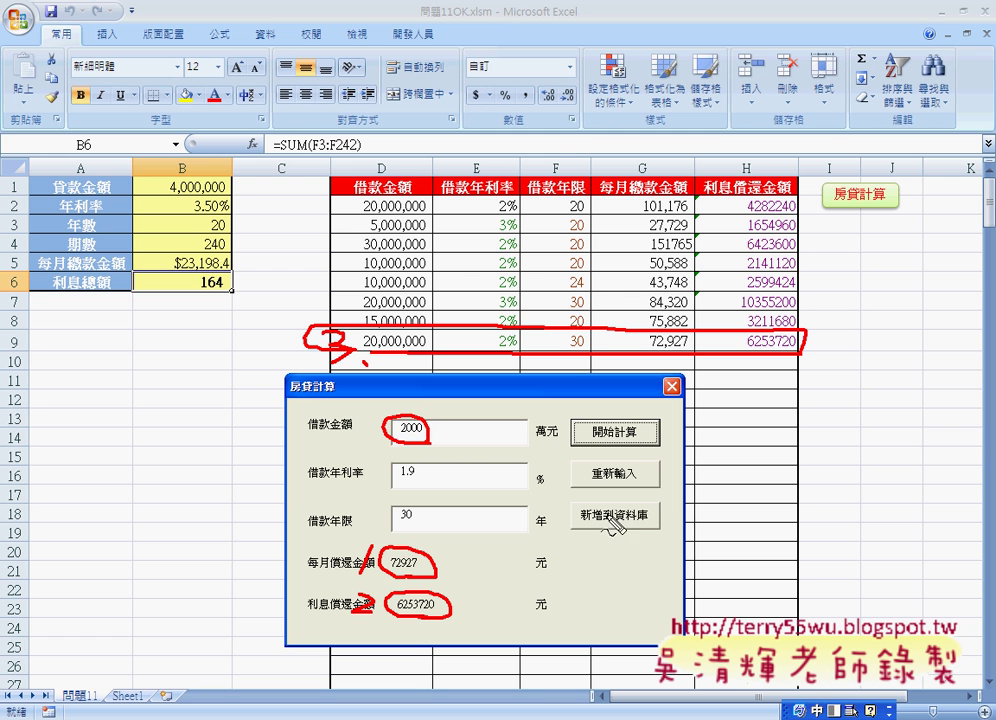
pyautogui.moveTo(634, 528)
pyautogui.mouseDown()
pyautogui.moveTo(582, 528)
pyautogui.moveTo(628, 505)
pyautogui.moveTo(662, 520)
pyautogui.moveTo(637, 531)
pyautogui.mouseUp()
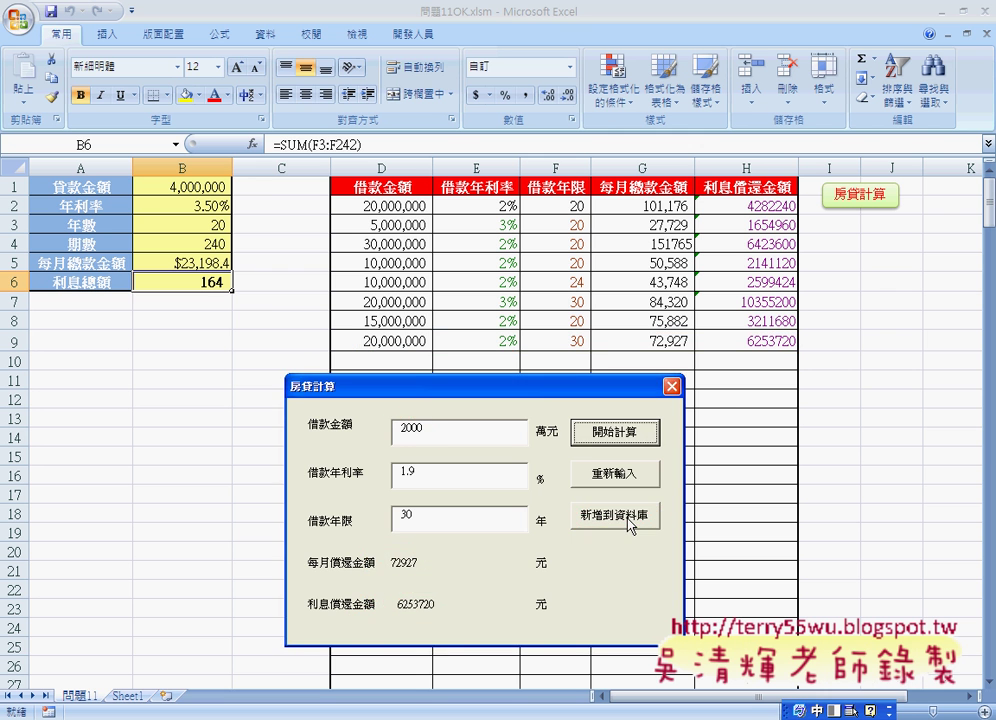
# Step: Close the 房貸計算 form and open the Visual Basic editor
pyautogui.click(672, 386)
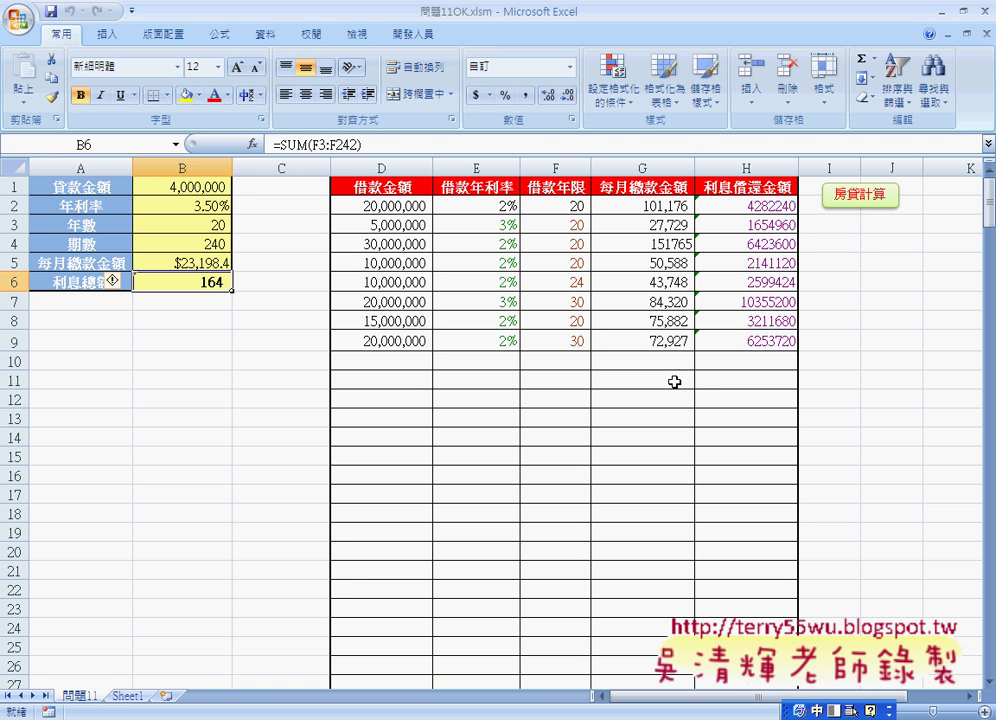
pyautogui.click(417, 38)
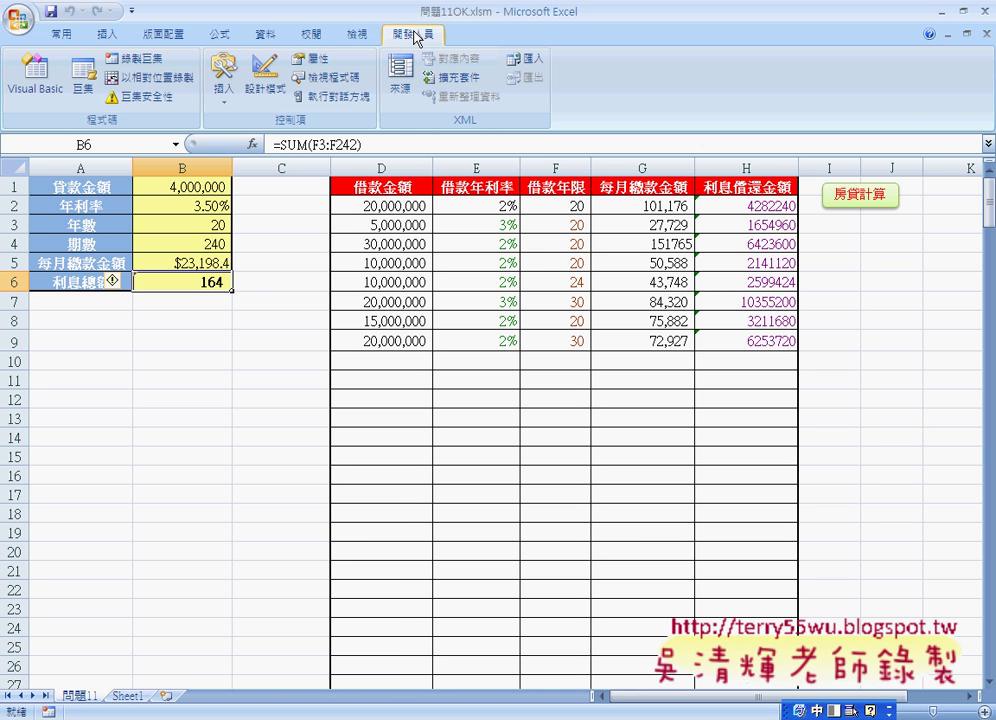
pyautogui.click(24, 88)
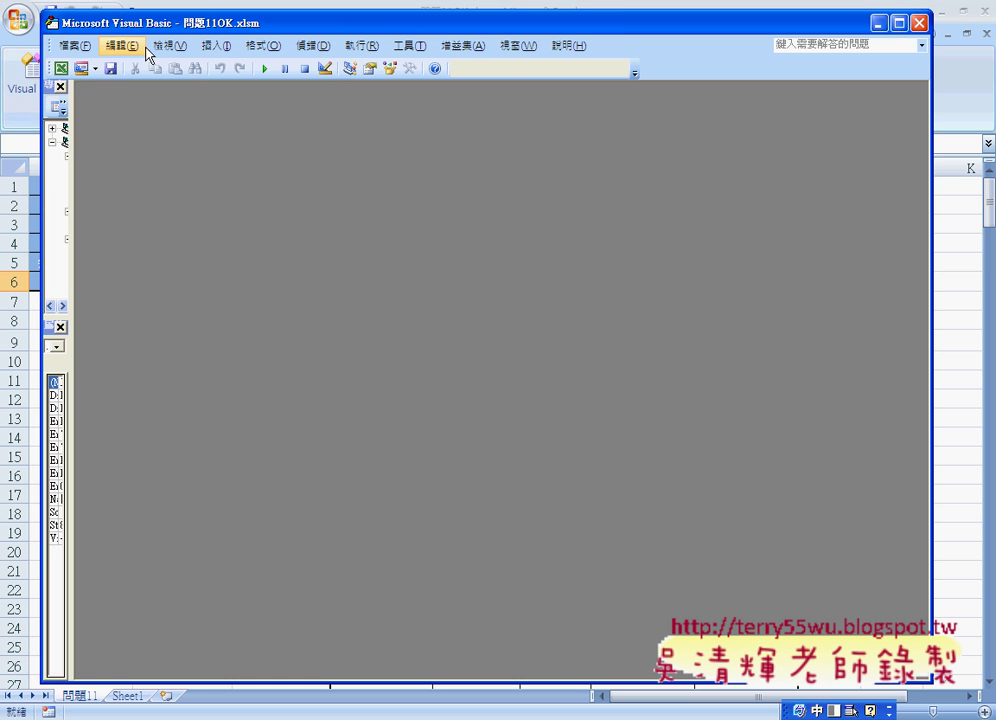
# Step: Reposition the Visual Basic editor window and widen the project explorer enough to read the full project names
pyautogui.moveTo(165, 32); pyautogui.dragTo(263, 20)
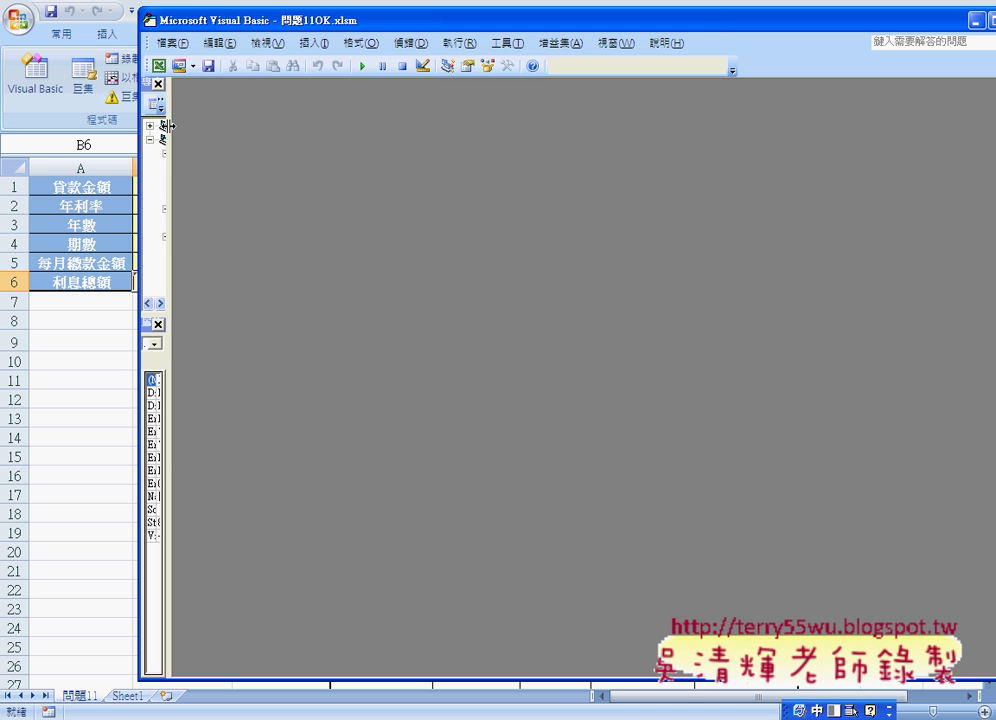
pyautogui.moveTo(171, 128); pyautogui.dragTo(238, 124)
pyautogui.moveTo(280, 24); pyautogui.dragTo(333, 31)
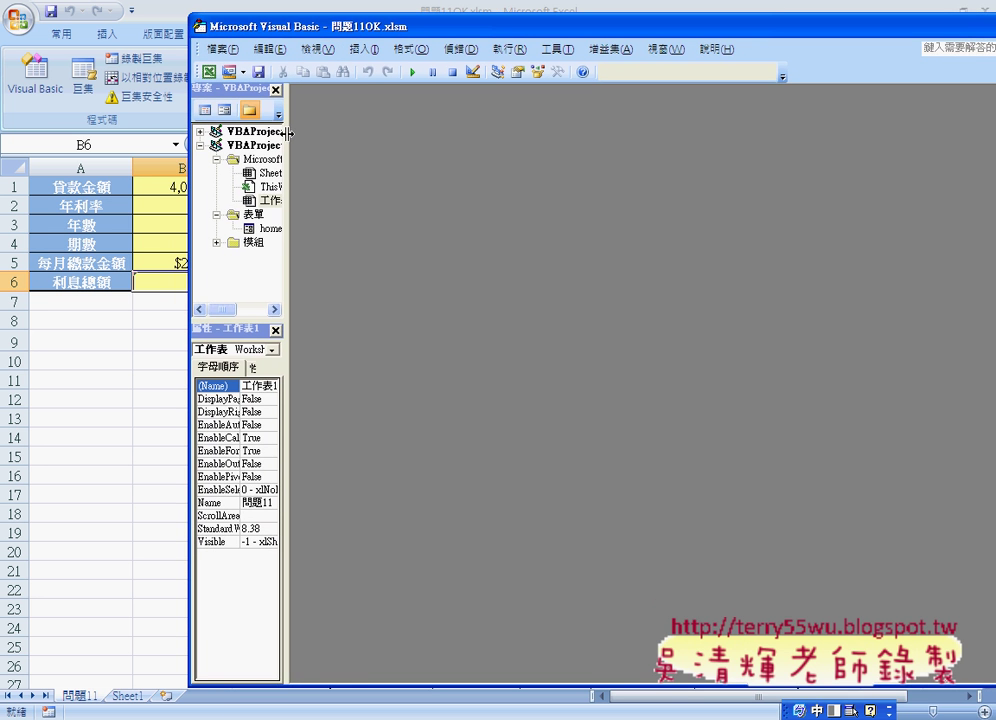
pyautogui.moveTo(288, 133); pyautogui.dragTo(404, 133)
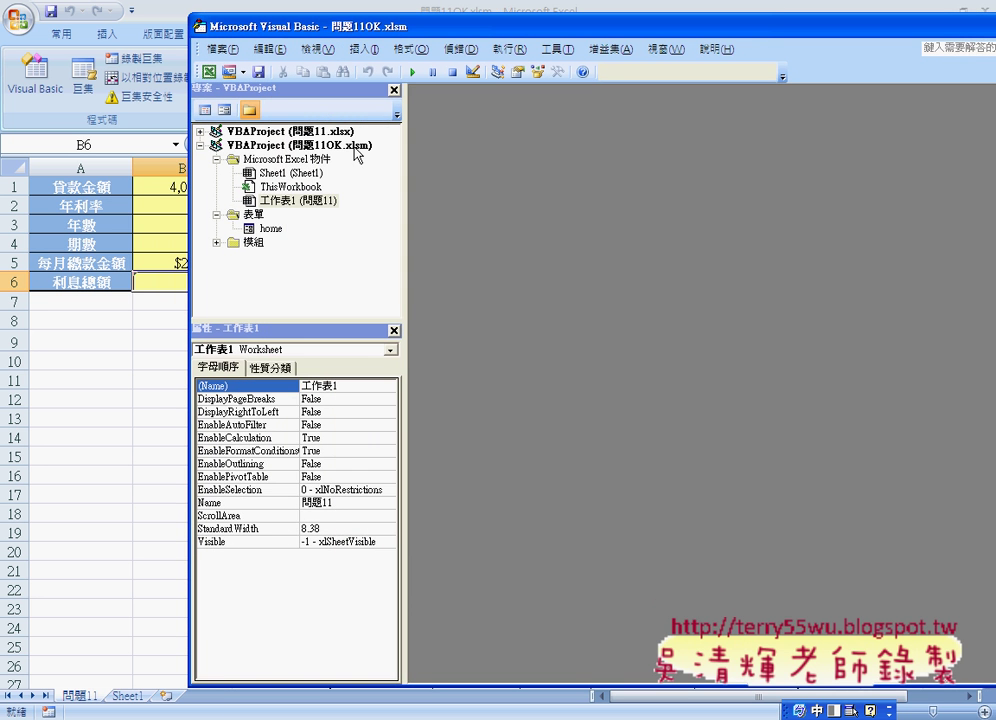
# Step: Expand the 問題11.xlsx project's Microsoft Excel 物件 and compare its contents with the 問題11OK.xlsm project and its 表單 folder
pyautogui.click(255, 215)
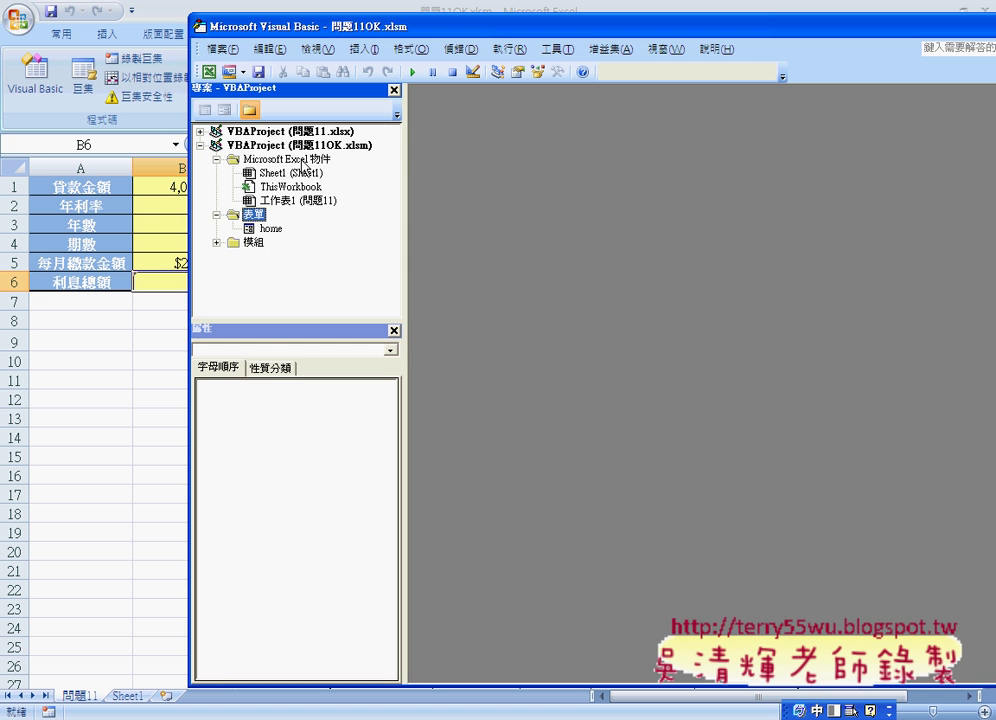
pyautogui.click(200, 132)
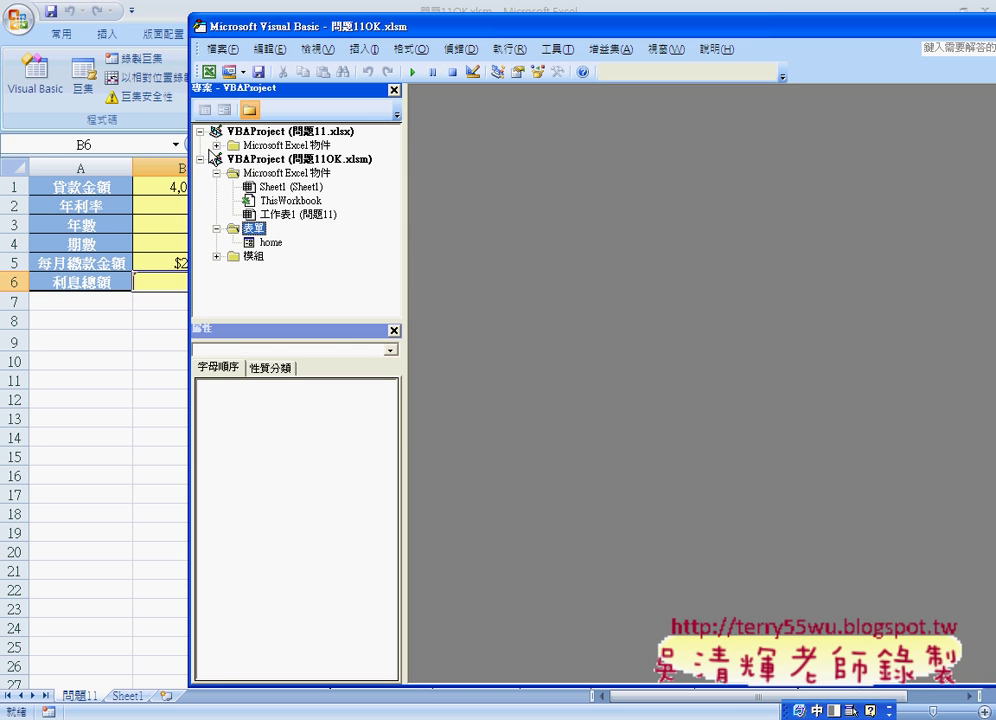
pyautogui.click(216, 145)
pyautogui.click(278, 133)
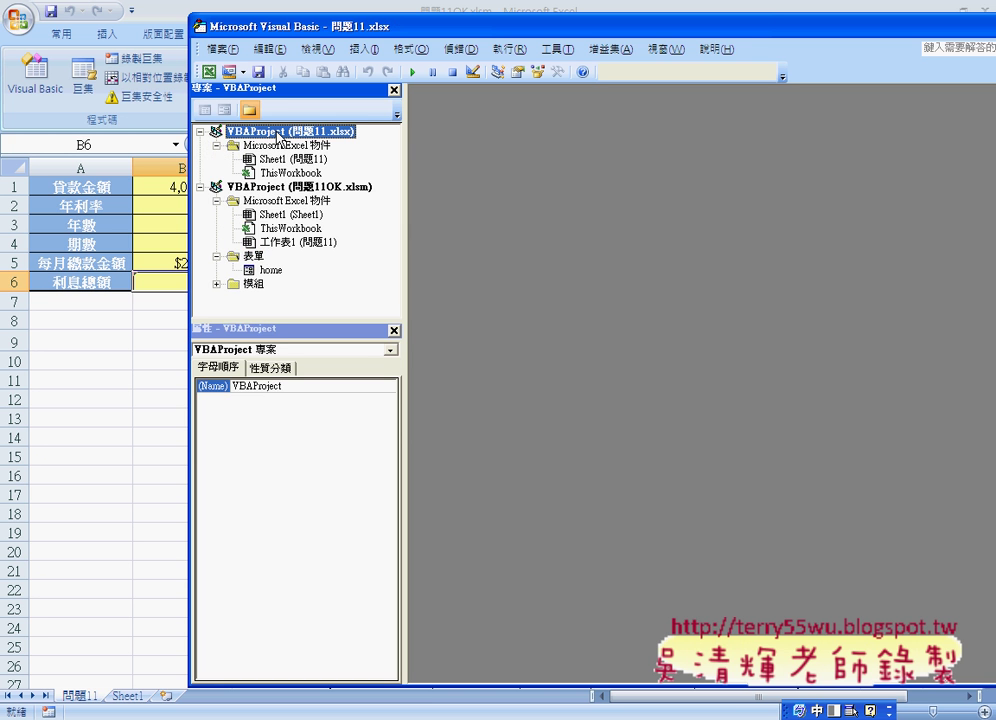
pyautogui.click(279, 188)
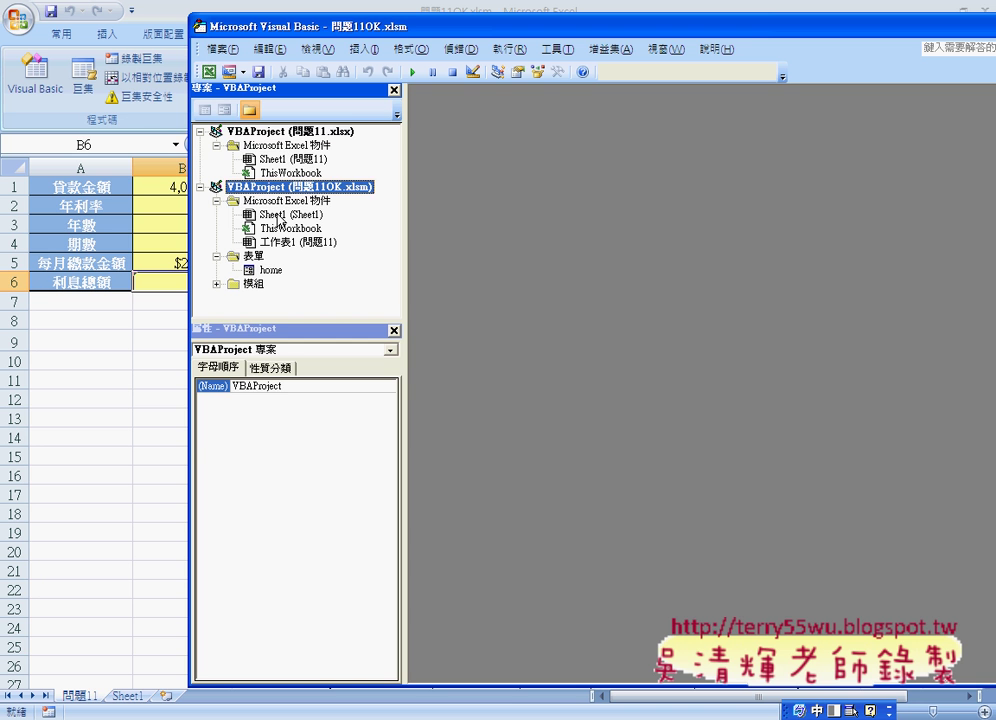
pyautogui.click(253, 257)
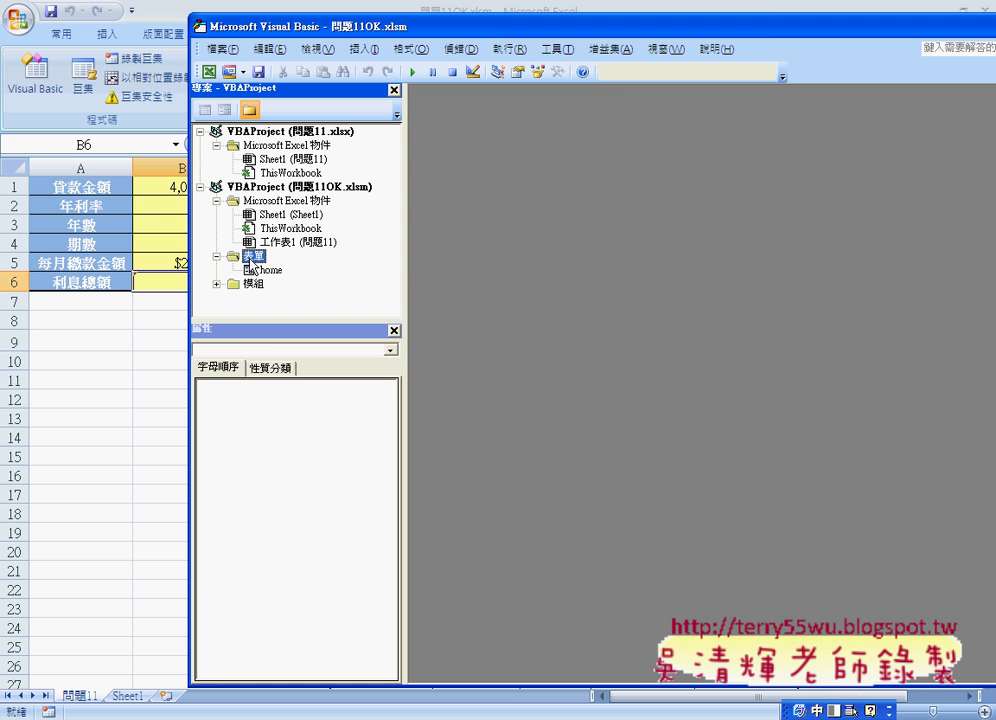
# Step: Insert a new custom form (自訂表單) into the 問題11.xlsx project
pyautogui.click(321, 136)
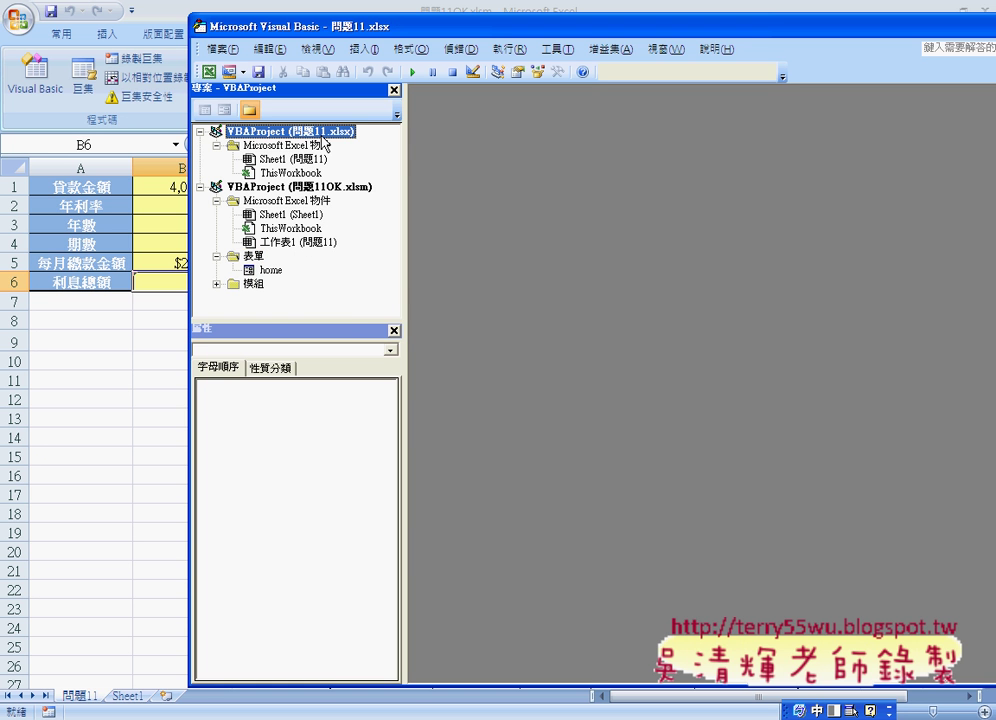
pyautogui.rightClick(323, 142)
pyautogui.moveTo(356, 211)
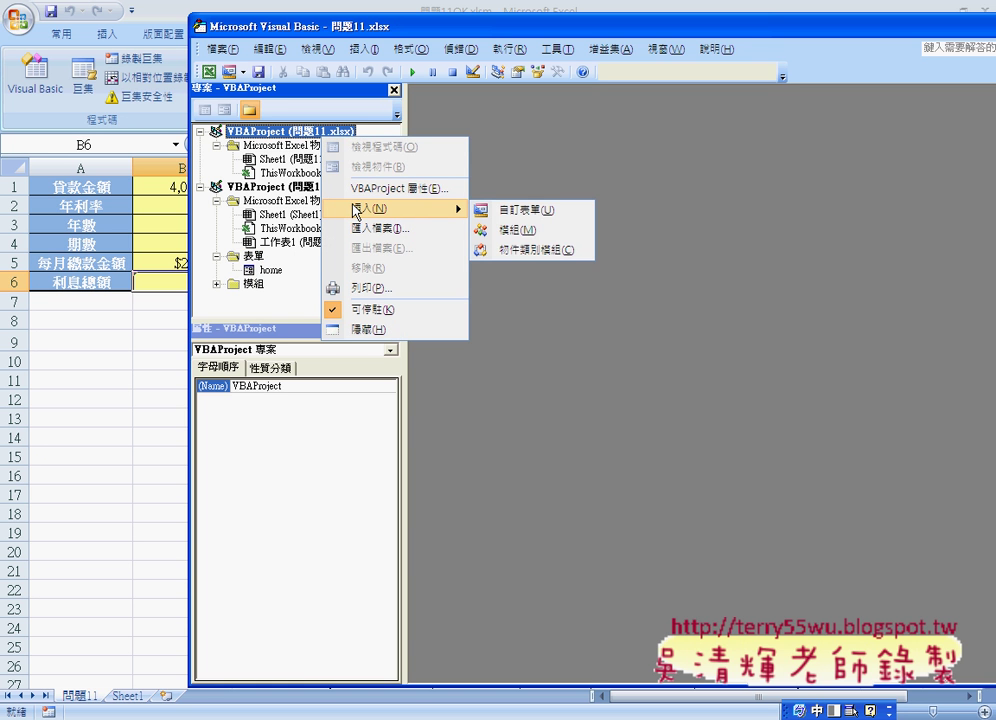
pyautogui.click(515, 212)
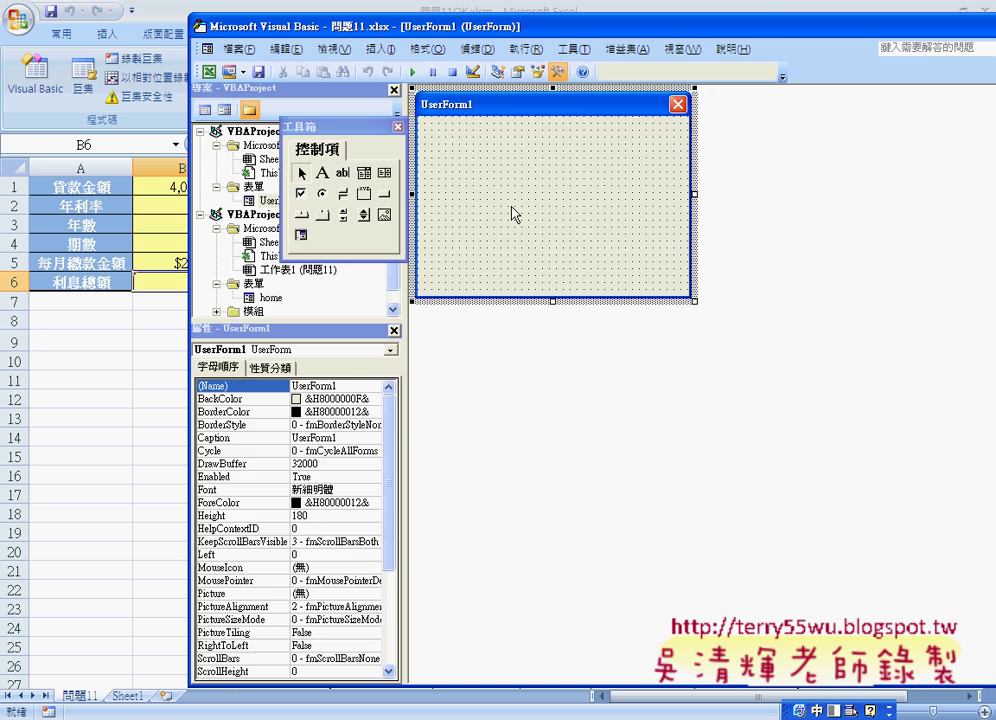
# Step: Enlarge the new form to a height of 276 and place the control toolbox beside it, clear of the project tree
pyautogui.moveTo(694, 300); pyautogui.dragTo(821, 411)
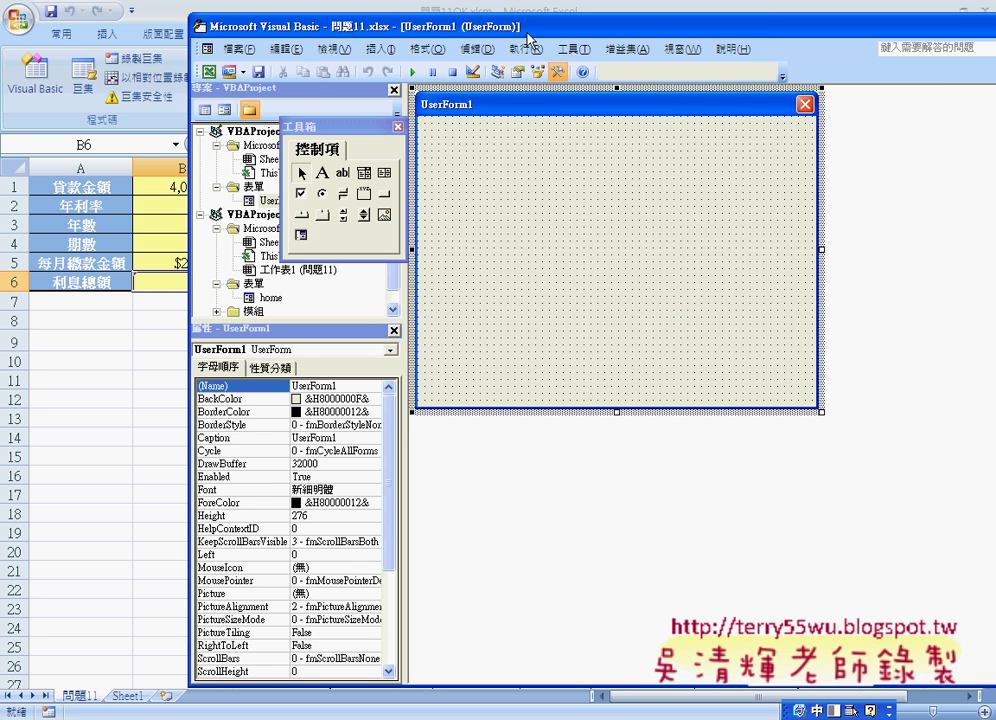
pyautogui.moveTo(527, 38); pyautogui.dragTo(412, 33)
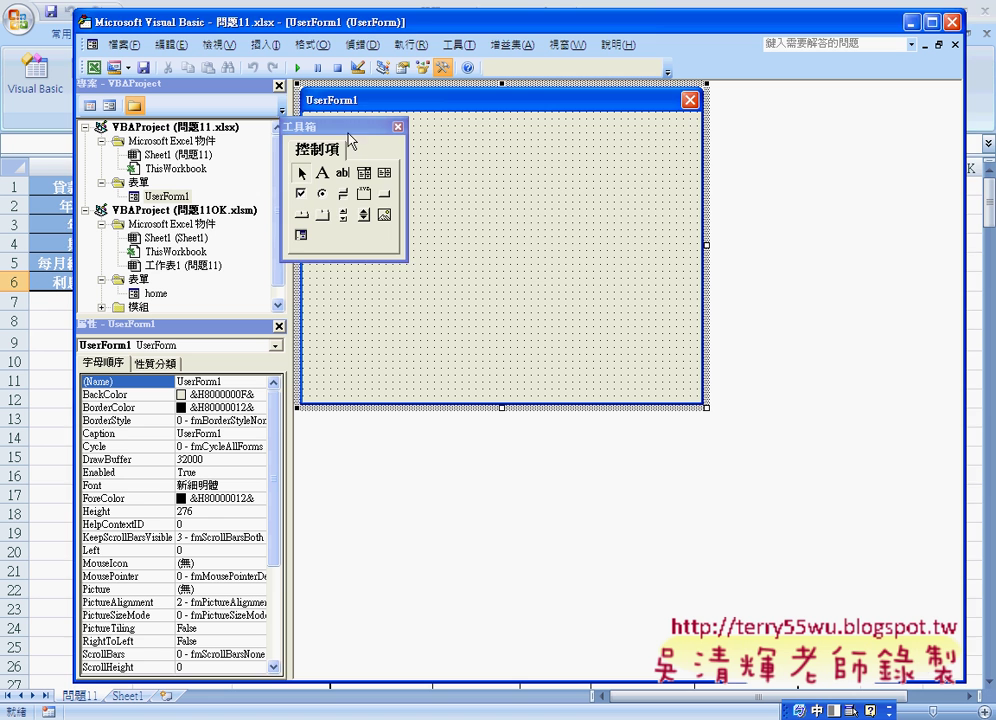
pyautogui.moveTo(356, 127); pyautogui.dragTo(766, 142)
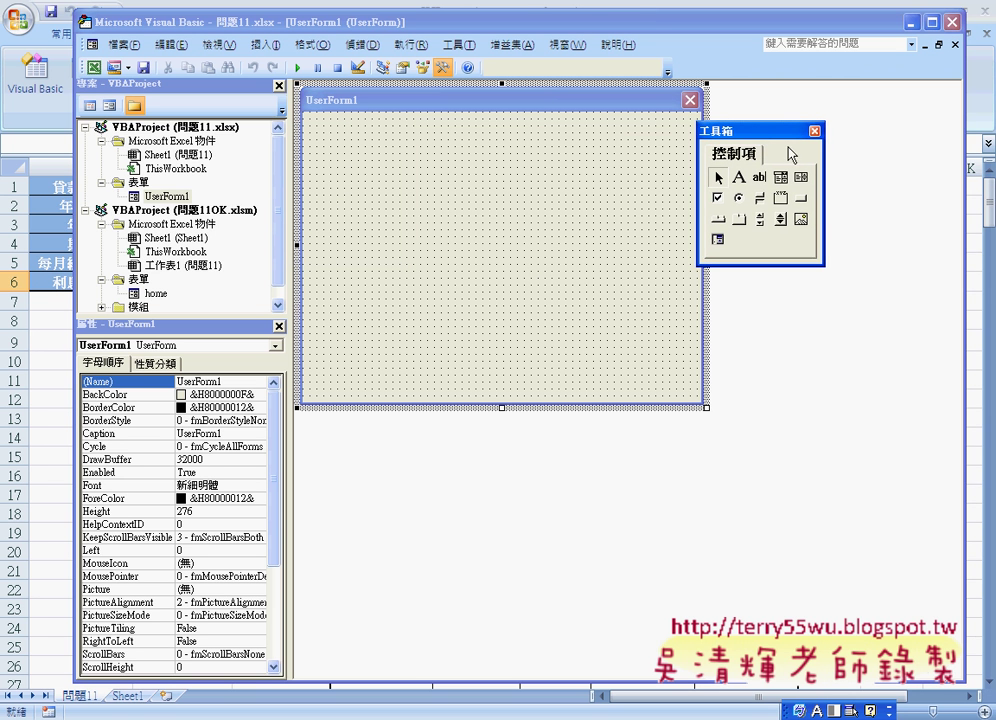
# Step: Close the control toolbox and bring it back, twice
pyautogui.click(814, 132)
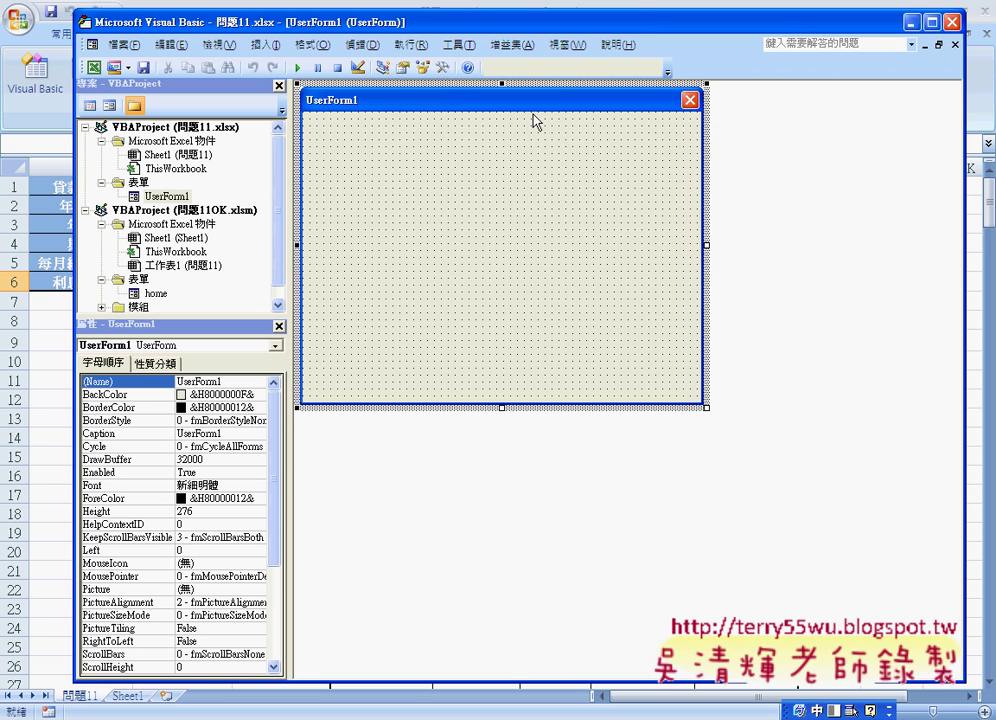
pyautogui.click(444, 69)
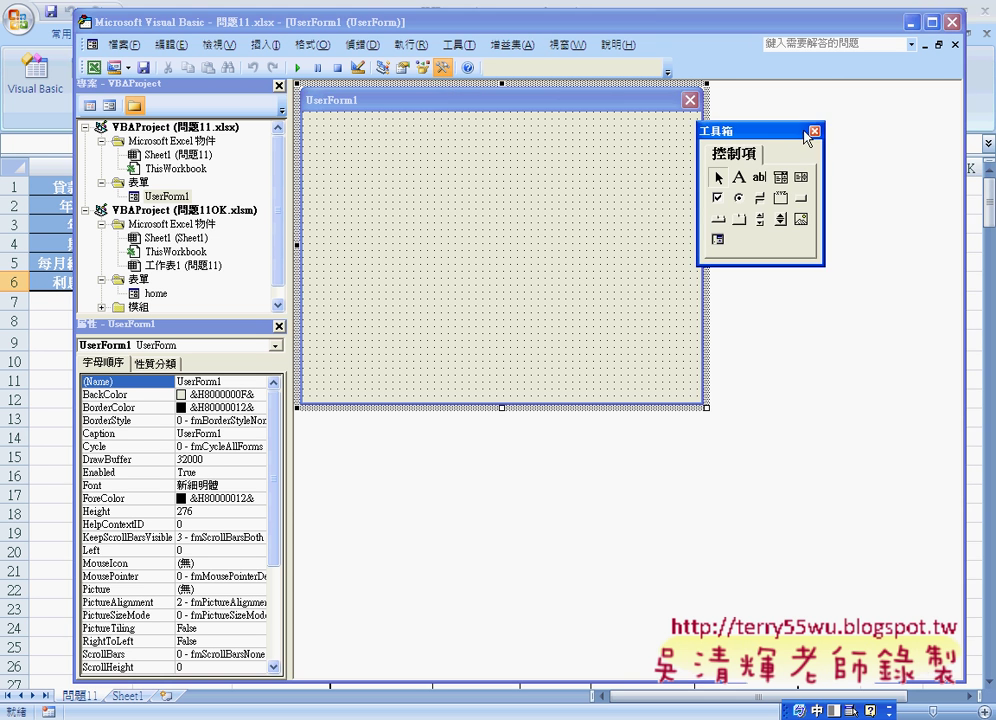
pyautogui.click(814, 131)
pyautogui.click(218, 44)
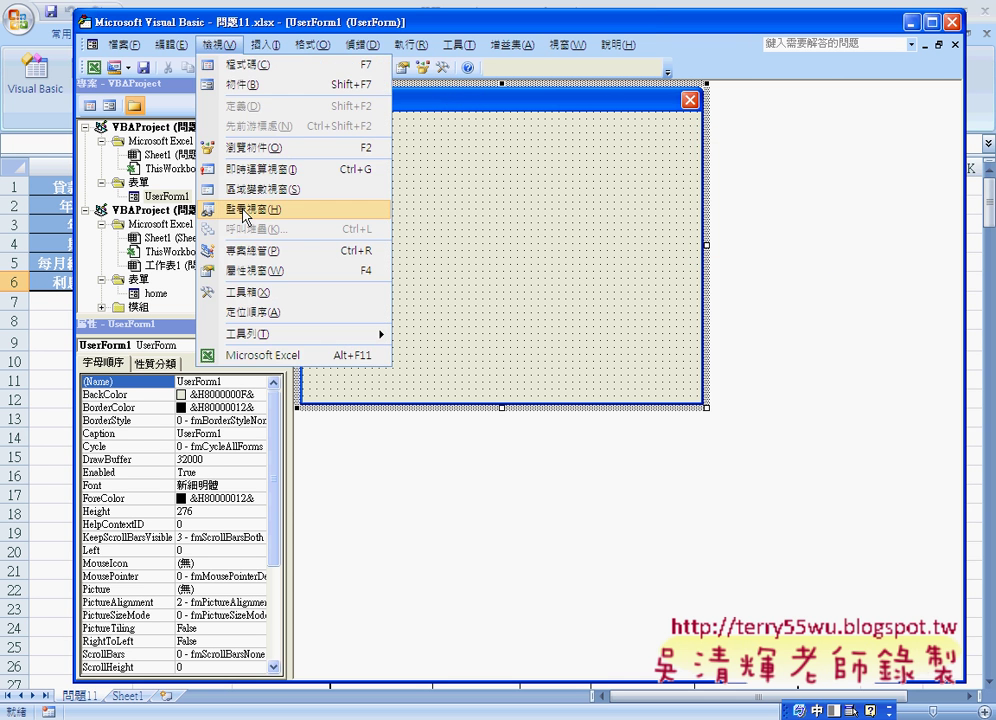
pyautogui.click(250, 298)
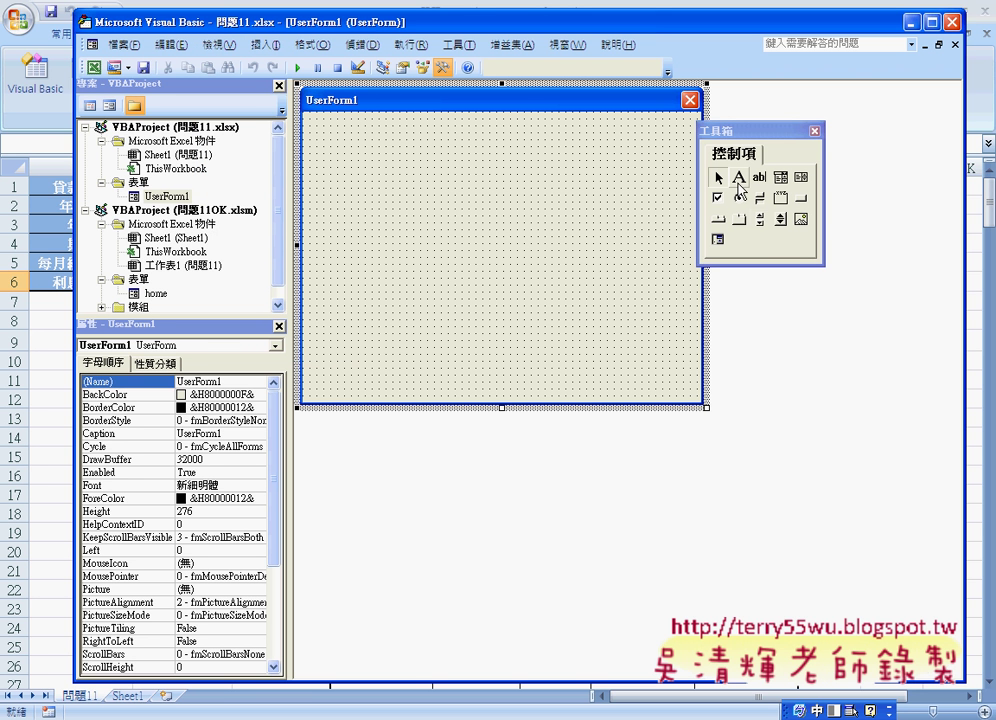